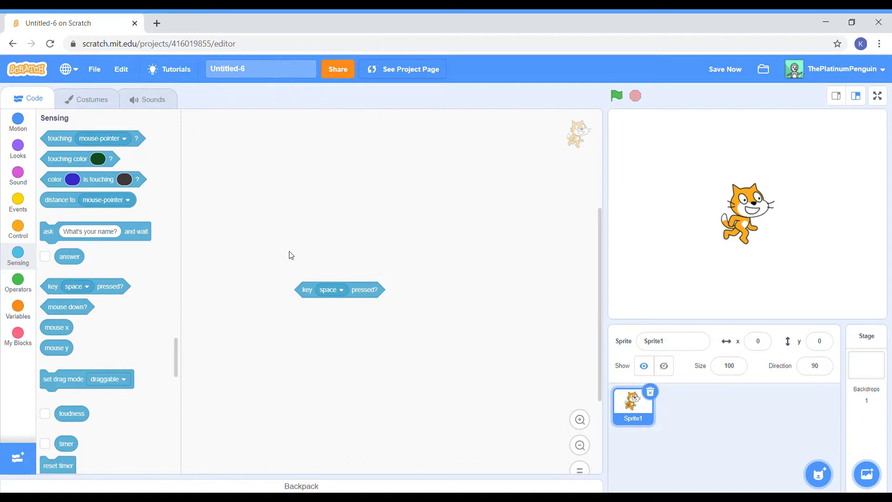
Leave the key at space, then drag the 'key space pressed?' block to the palette to delete it.
click(332, 291)
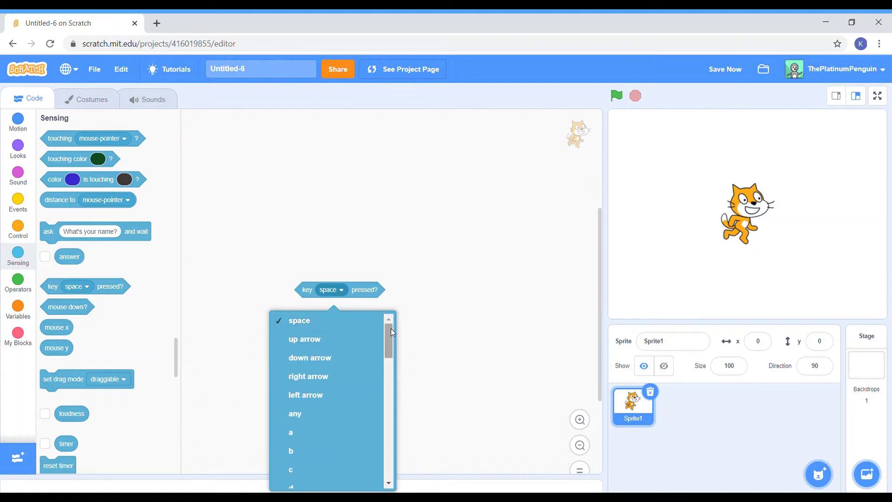
drag(391, 328, 402, 387)
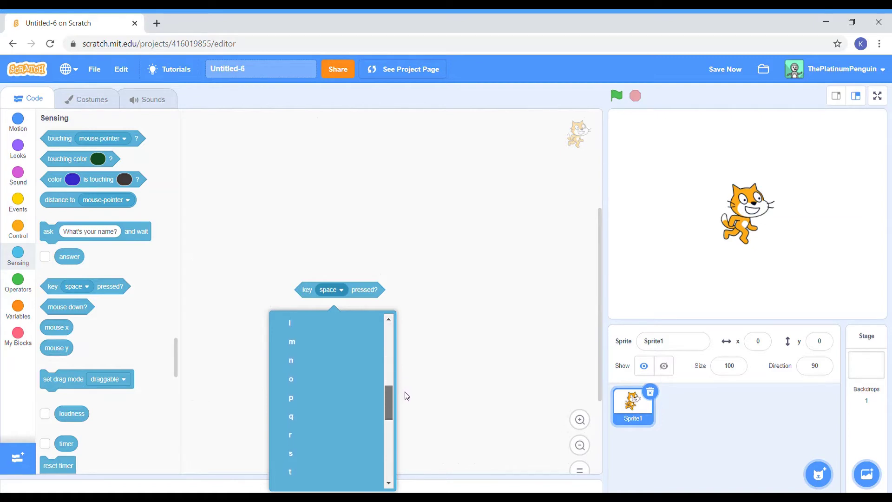
mouse_move(403, 386)
mouse_down()
mouse_move(407, 460)
mouse_move(385, 434)
mouse_move(395, 244)
mouse_up()
click(425, 292)
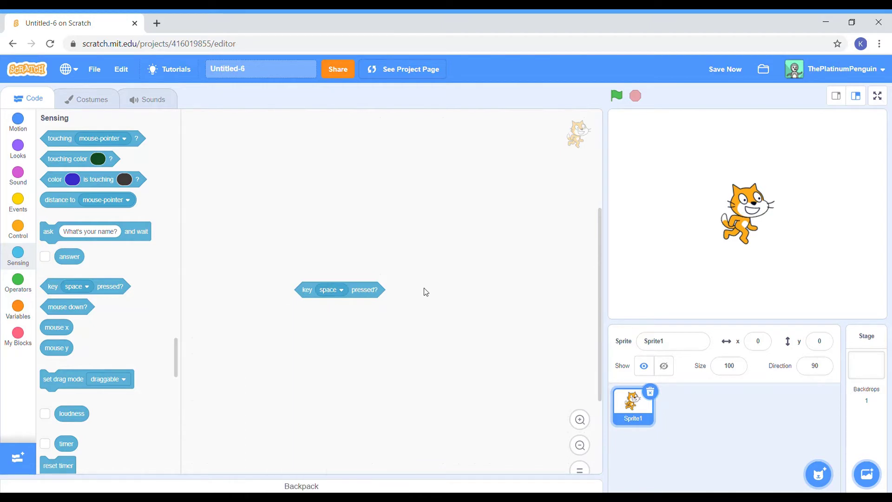
drag(385, 294, 363, 284)
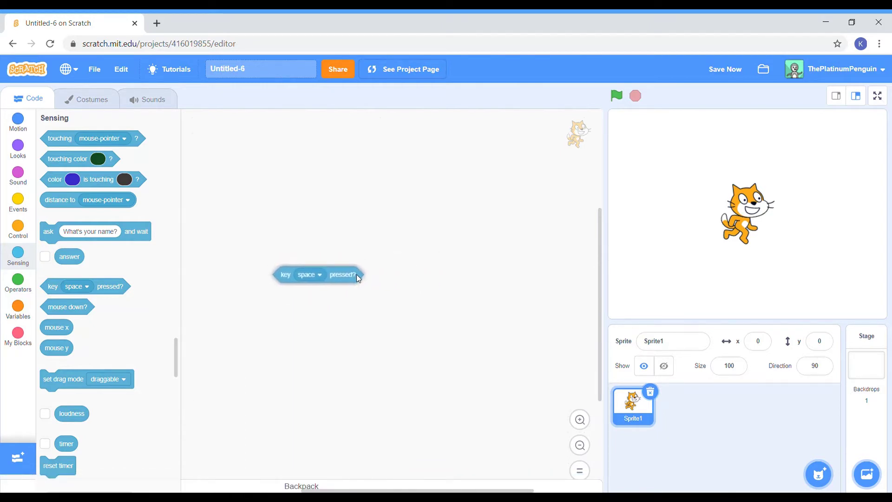
drag(363, 285, 200, 273)
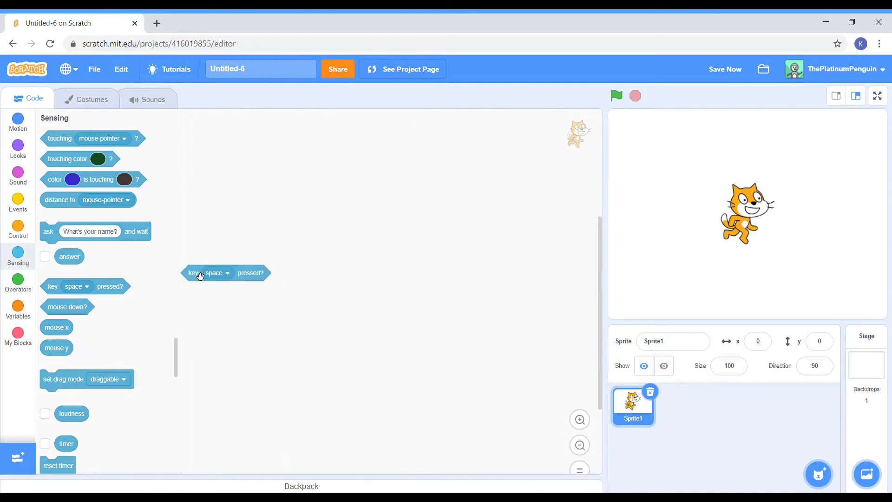
drag(254, 280, 141, 293)
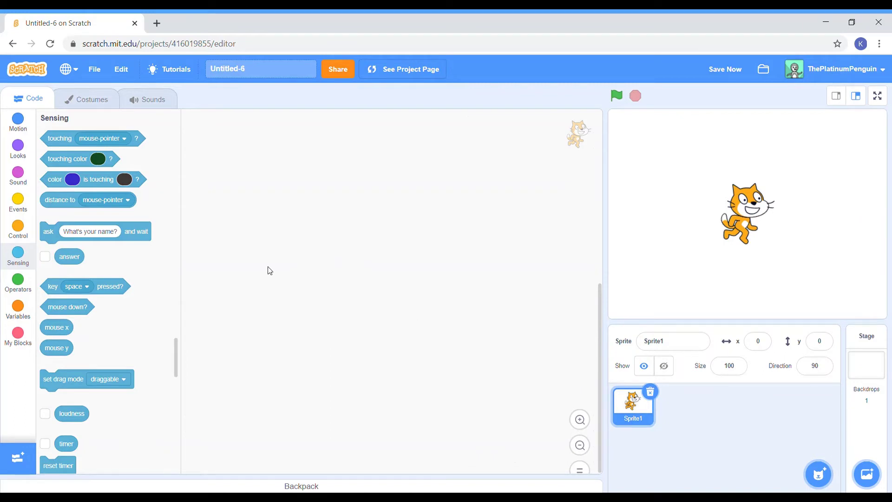
Make a custom block named 'If This Key' with a text input 'Key' and a label 'Pressed'.
click(22, 344)
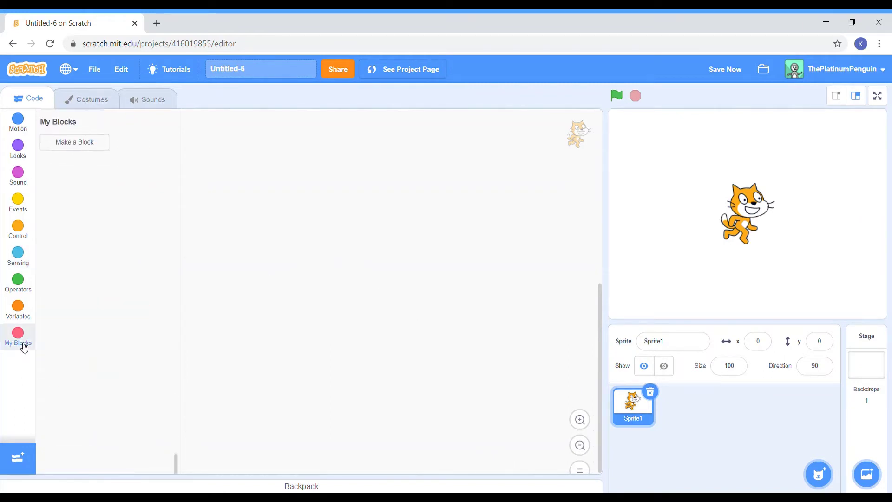
click(74, 138)
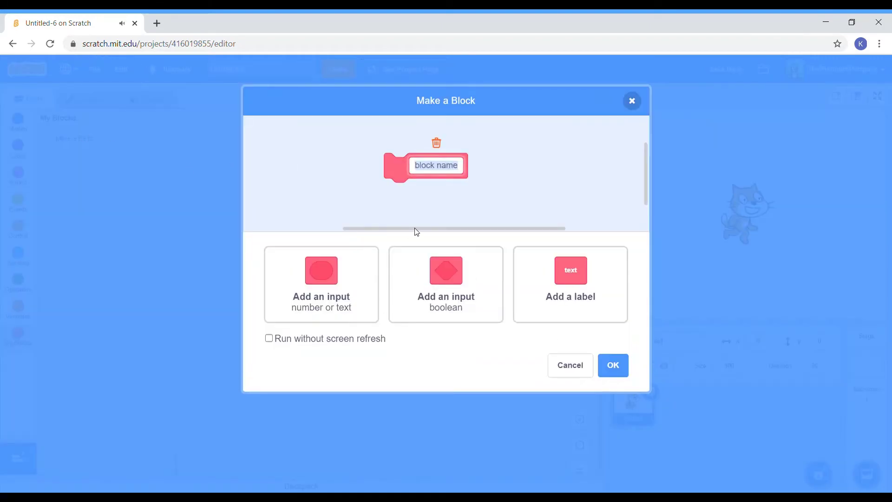
key(BackSpace)
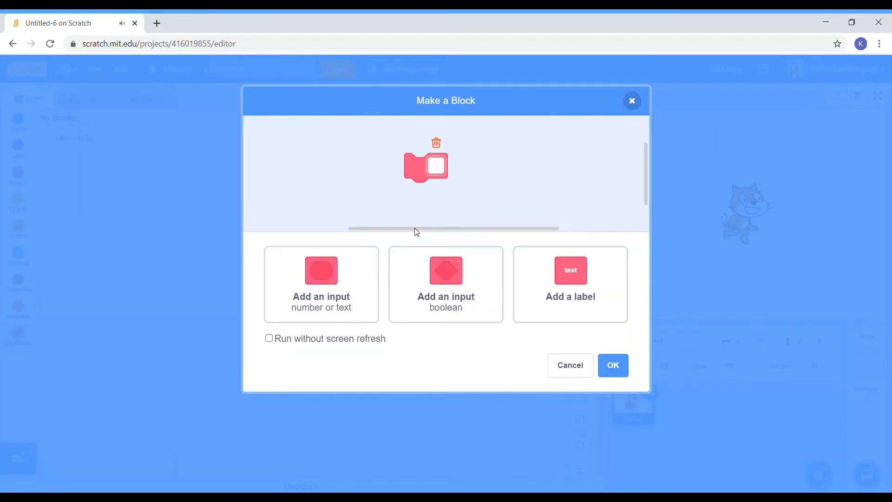
text(If)
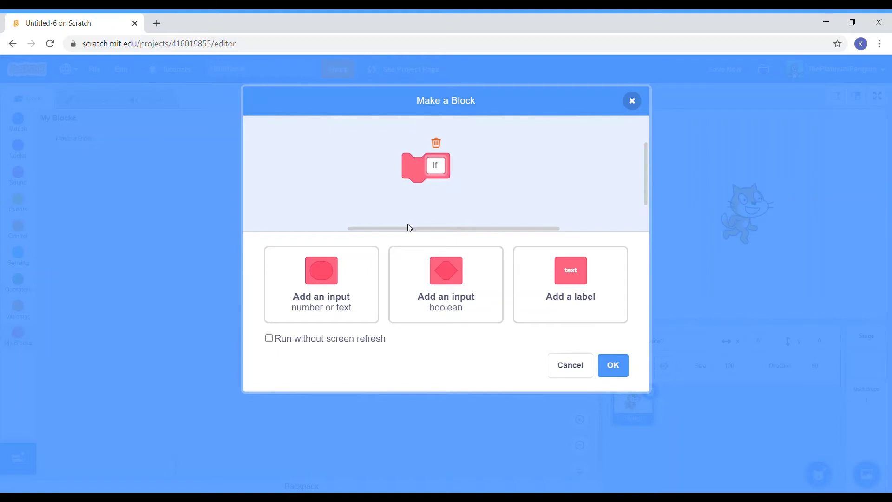
text( This Ke)
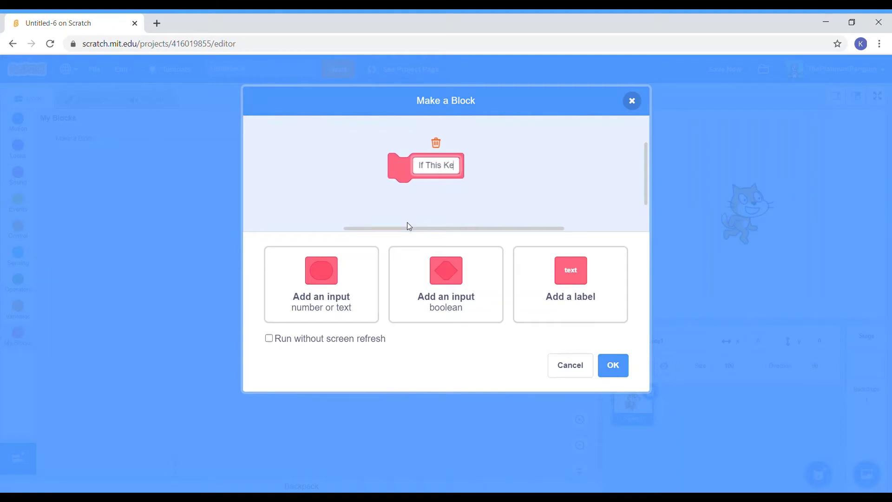
text(y)
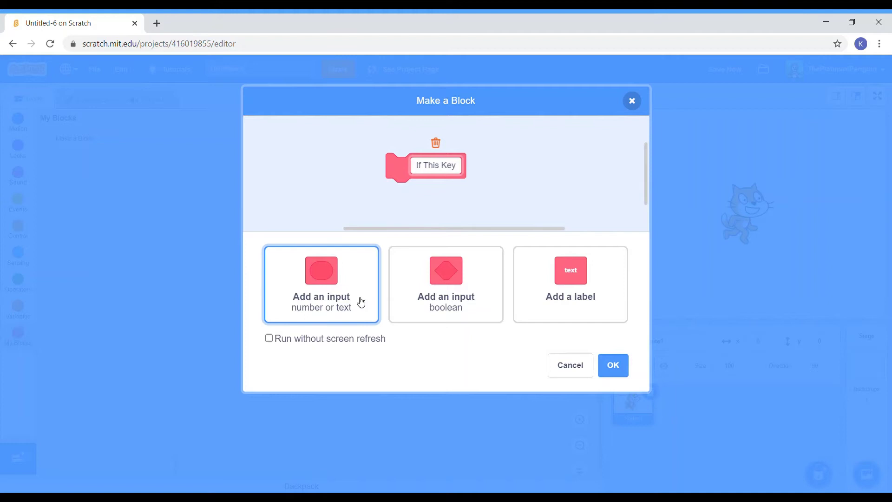
click(351, 297)
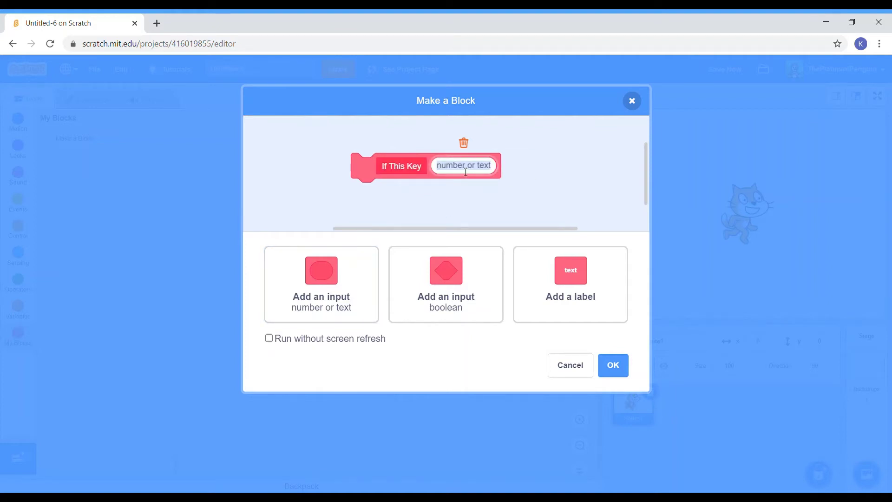
text(Key)
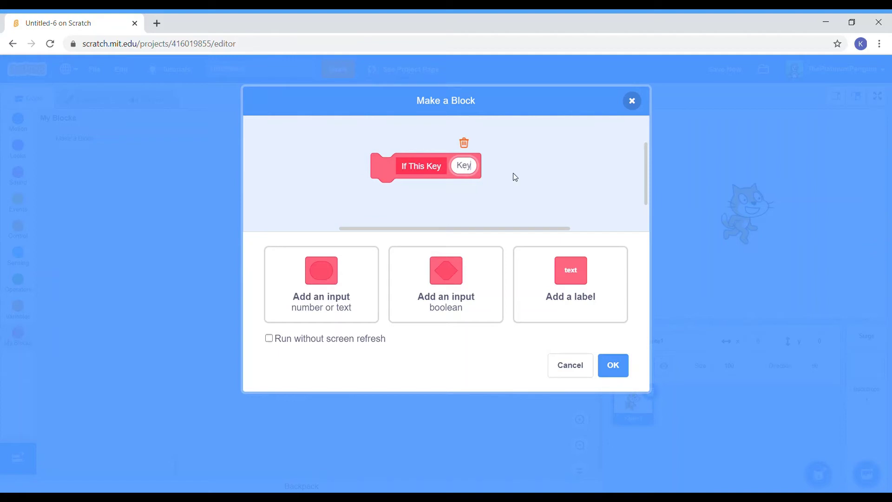
click(543, 278)
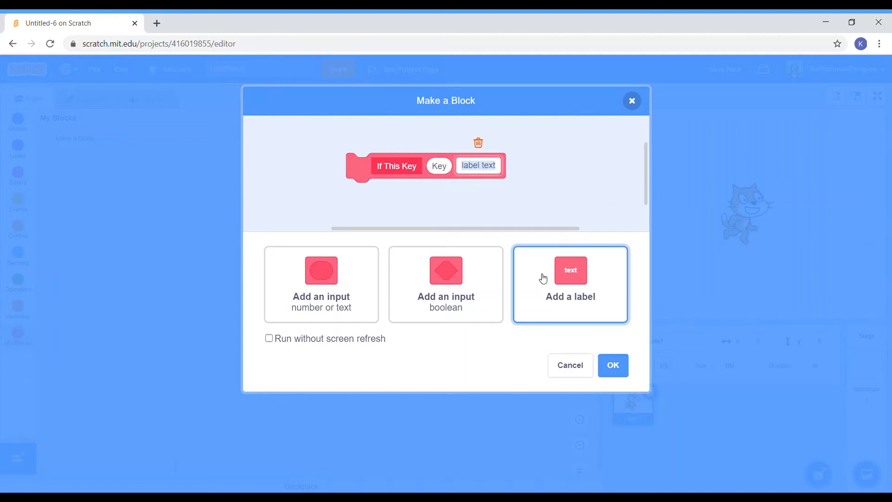
text(Presse)
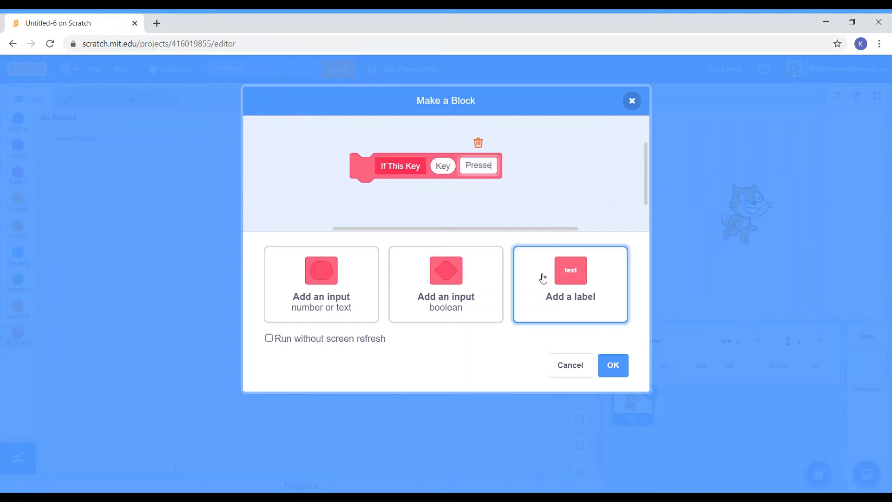
text(d)
click(614, 365)
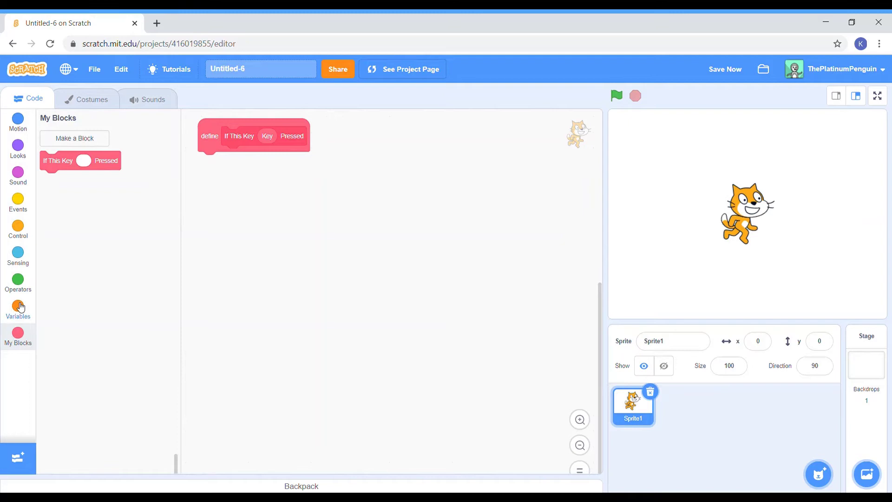
Attach an if block with a 'key space pressed?' condition under the define hat.
click(17, 229)
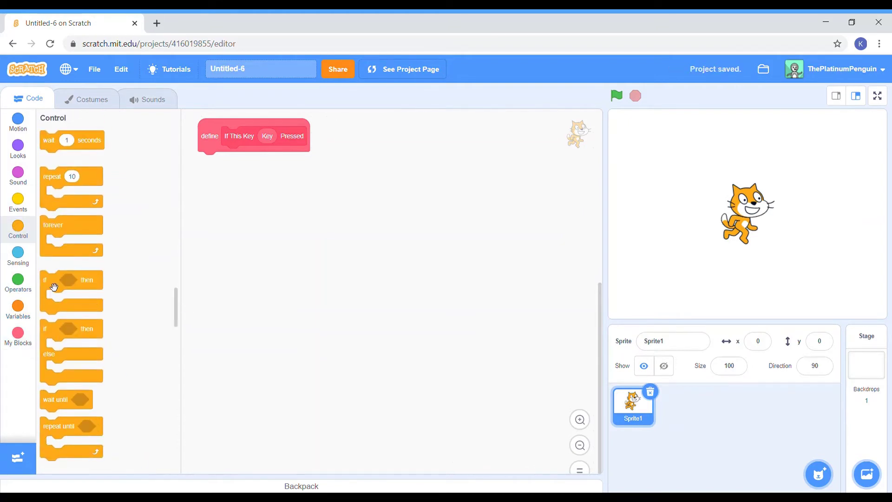
mouse_move(55, 288)
mouse_down()
mouse_move(214, 205)
mouse_move(217, 161)
mouse_up()
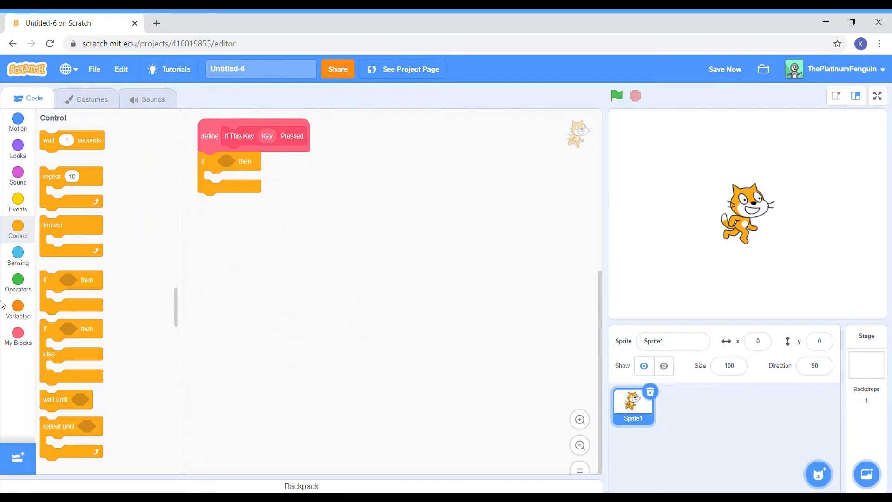
click(17, 258)
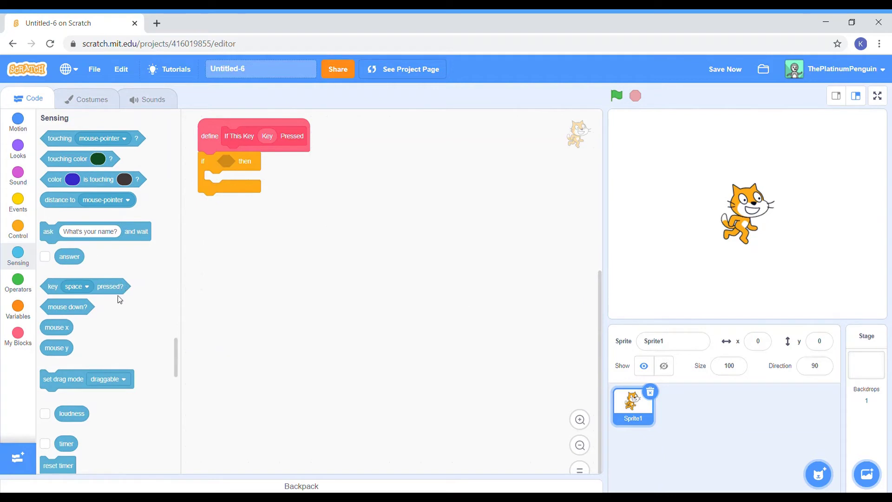
drag(128, 292, 305, 163)
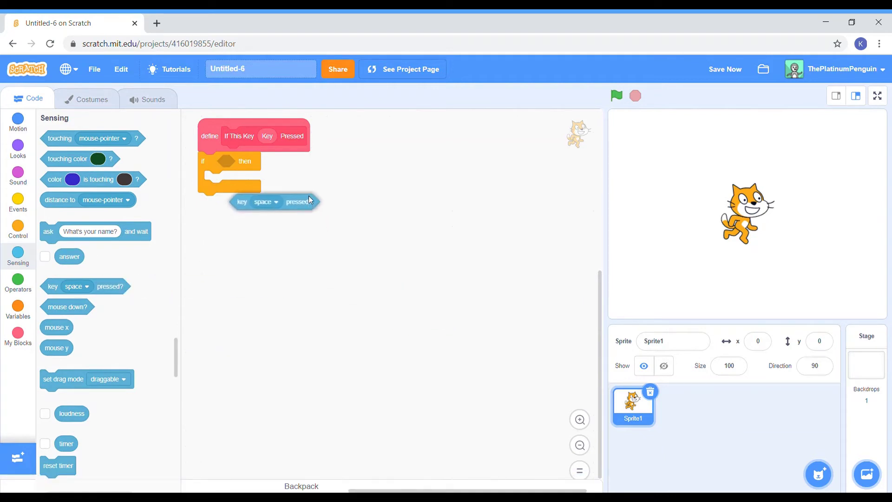
drag(214, 134, 294, 182)
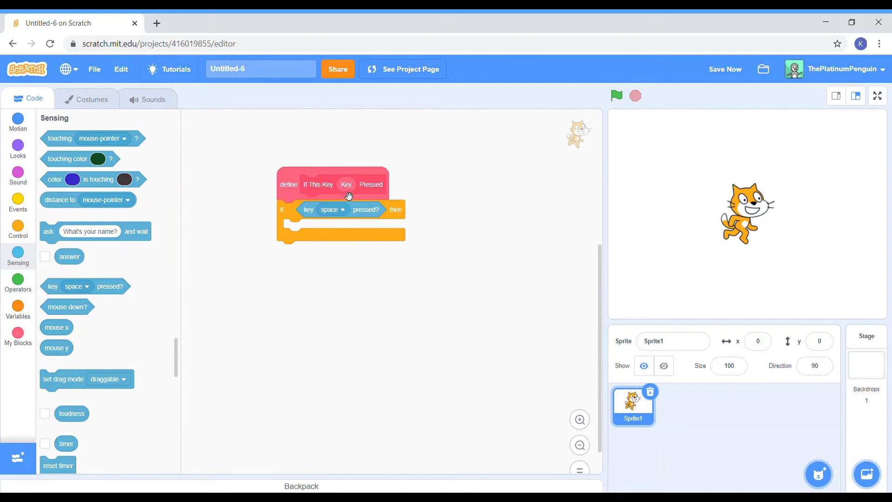
Drop the Key parameter into the key-pressed condition in place of space.
drag(349, 190, 446, 168)
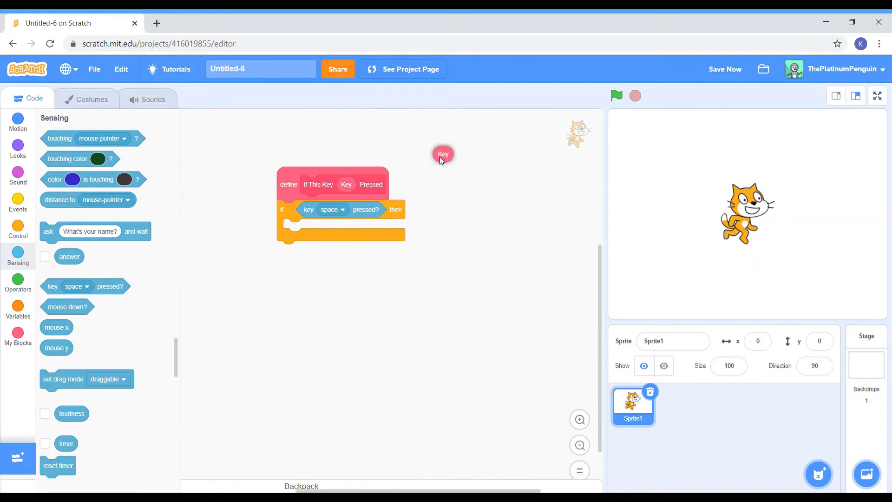
mouse_move(349, 186)
mouse_down()
mouse_move(481, 228)
mouse_move(460, 212)
mouse_up()
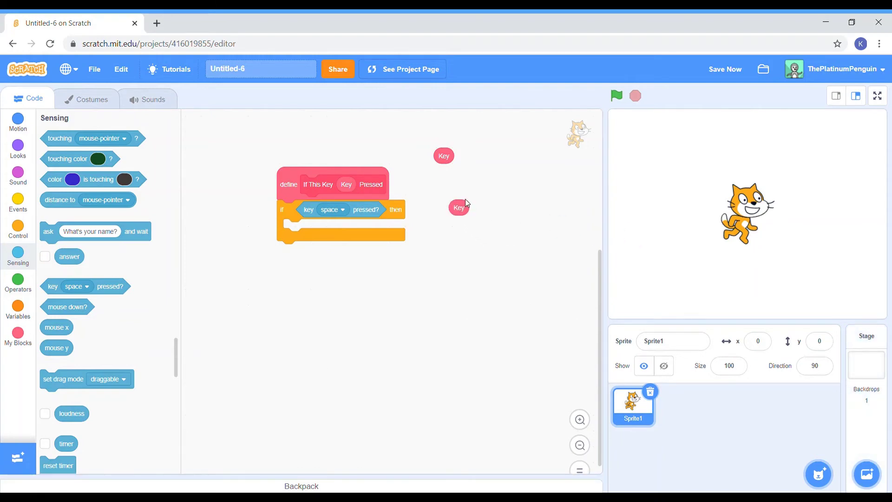
drag(461, 212, 338, 219)
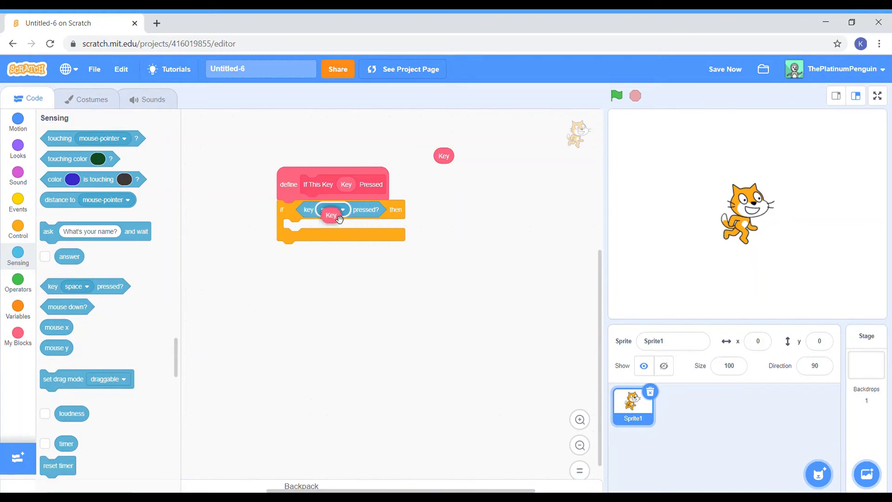
drag(339, 218, 336, 217)
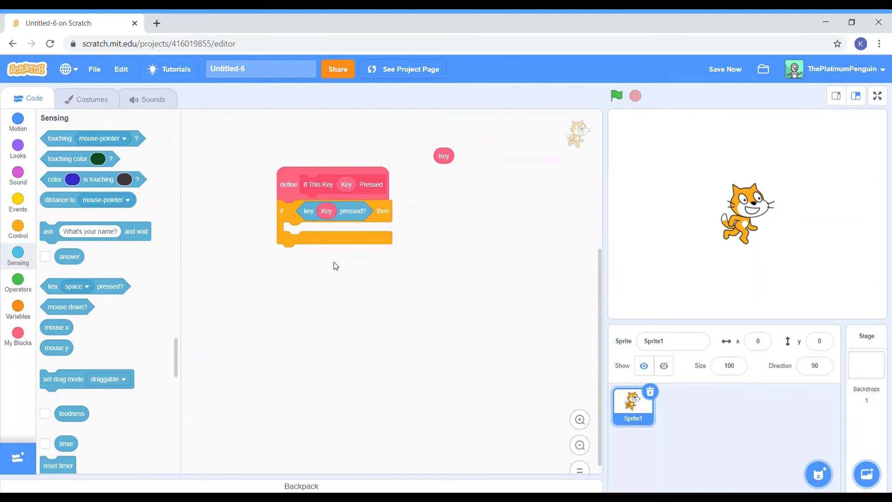
Place an 'If This Key Pressed' call on the canvas with enter as its key.
drag(296, 287, 384, 327)
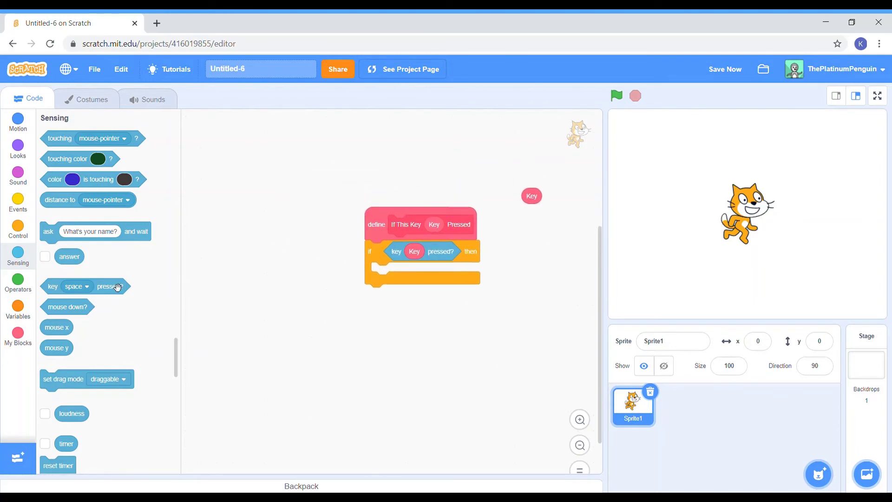
click(18, 335)
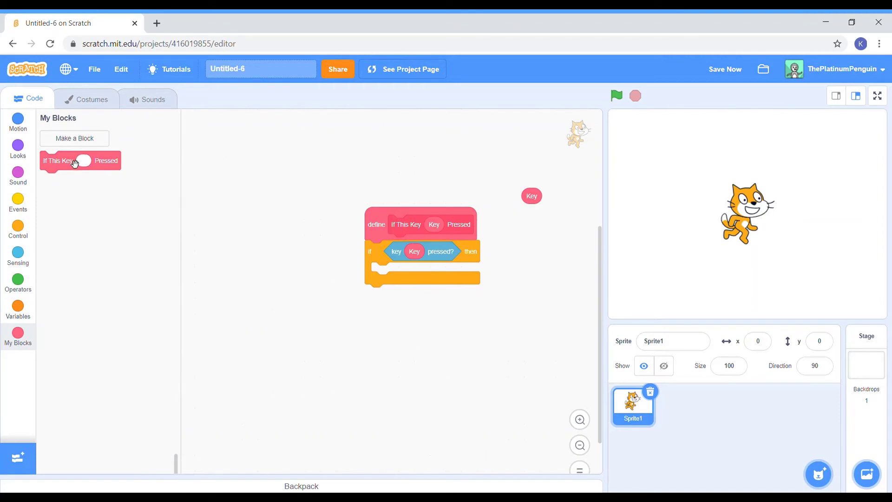
mouse_move(56, 160)
mouse_down()
mouse_move(247, 216)
mouse_move(252, 251)
mouse_up()
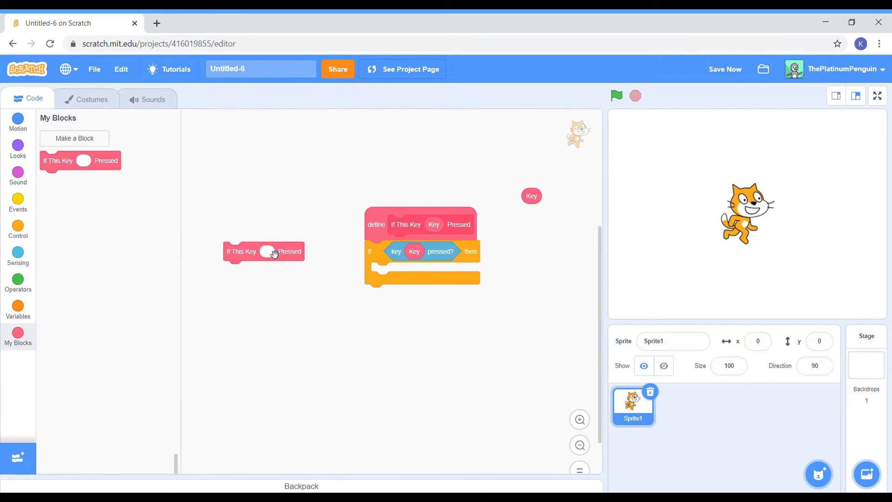
click(269, 252)
click(271, 253)
text(enter)
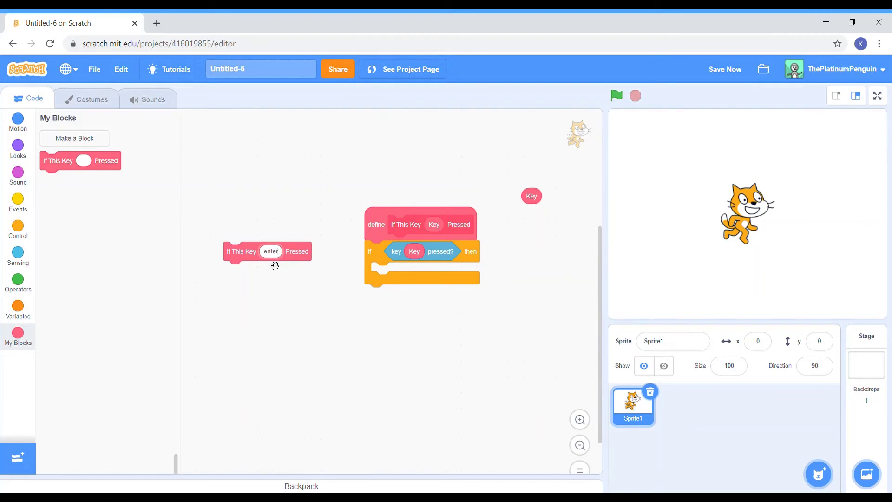
click(292, 307)
Put next costume inside the if, and run the enter call forever when the flag is clicked.
click(17, 148)
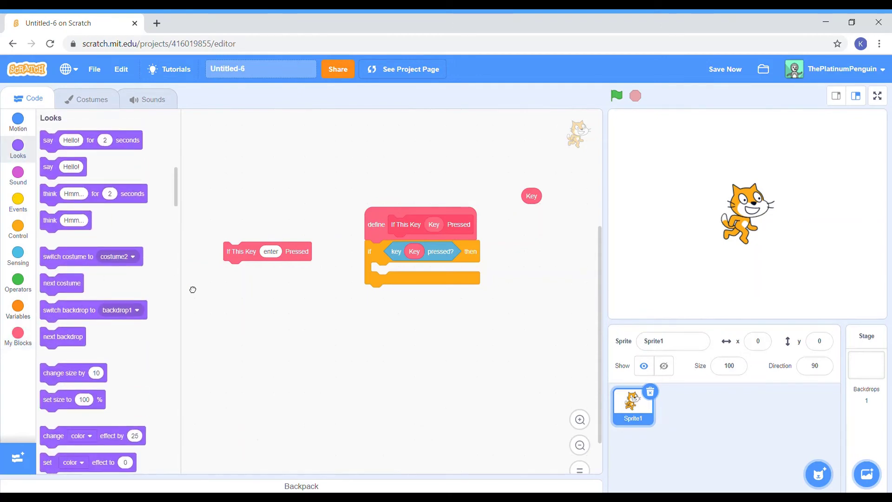
drag(192, 290, 391, 276)
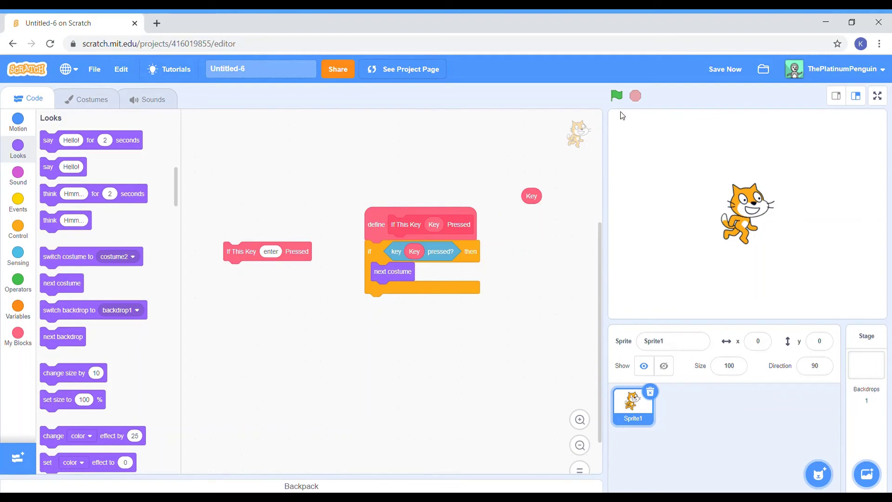
click(17, 226)
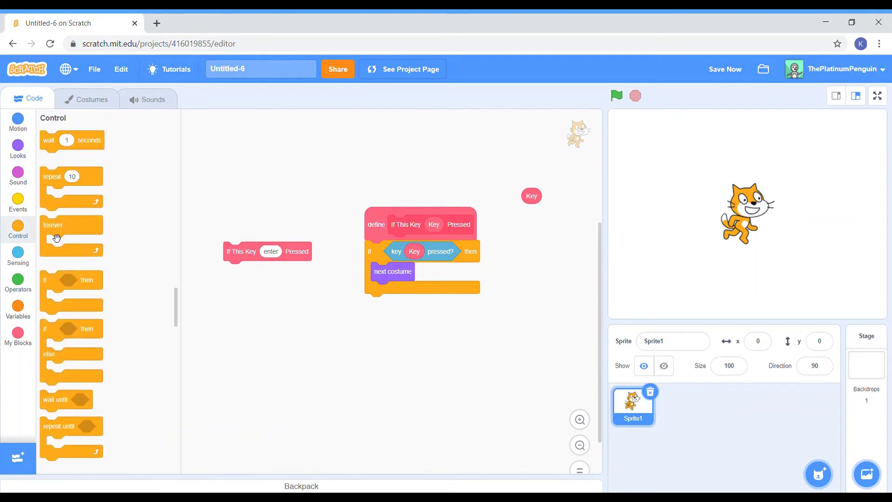
mouse_move(53, 230)
mouse_down()
mouse_move(215, 257)
mouse_move(238, 242)
mouse_up()
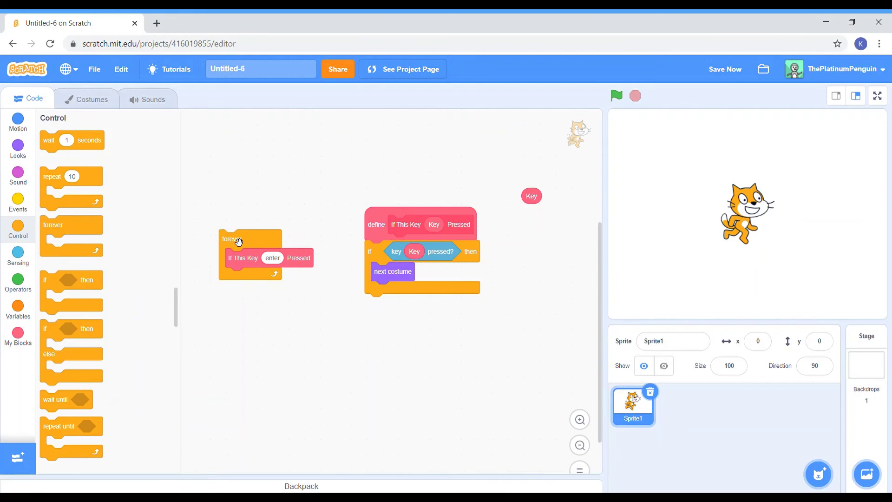
click(26, 207)
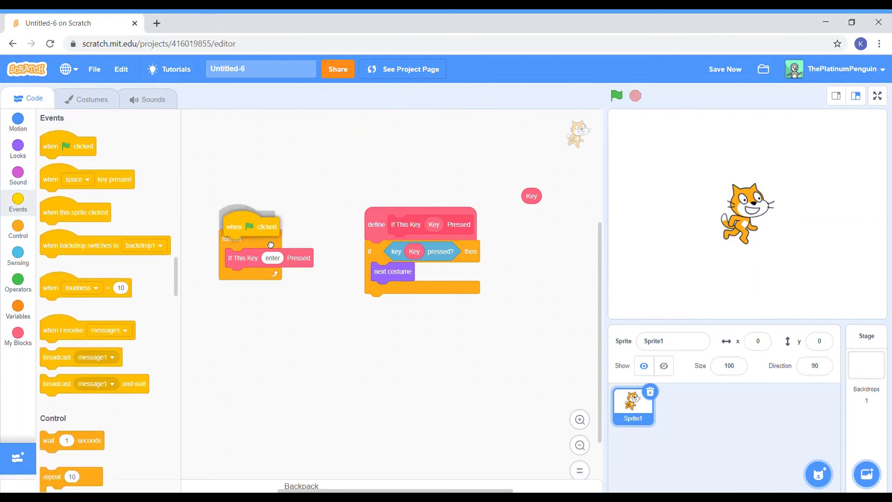
mouse_move(82, 161)
mouse_down()
mouse_move(282, 237)
mouse_move(280, 271)
mouse_up()
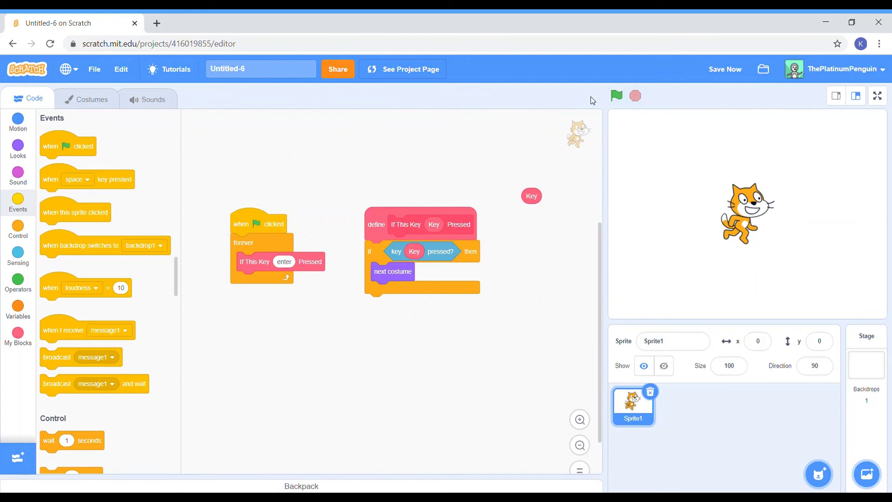
Run the project with the green flag and press Enter four times to switch the cat's costumes.
click(617, 96)
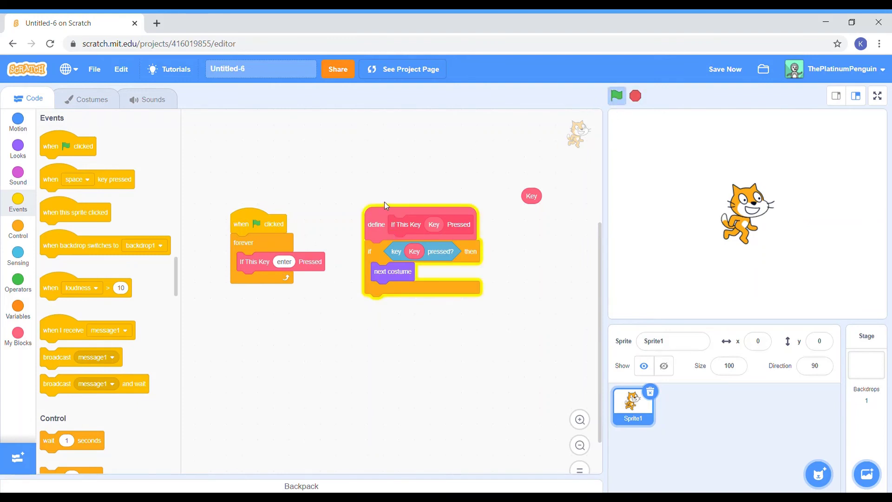
key(Return)
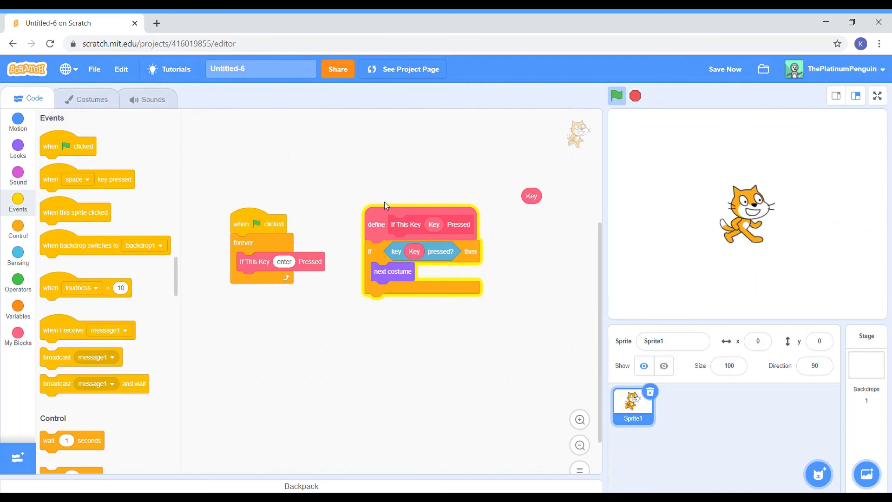
key(Return)
key(Return)
key(Return)
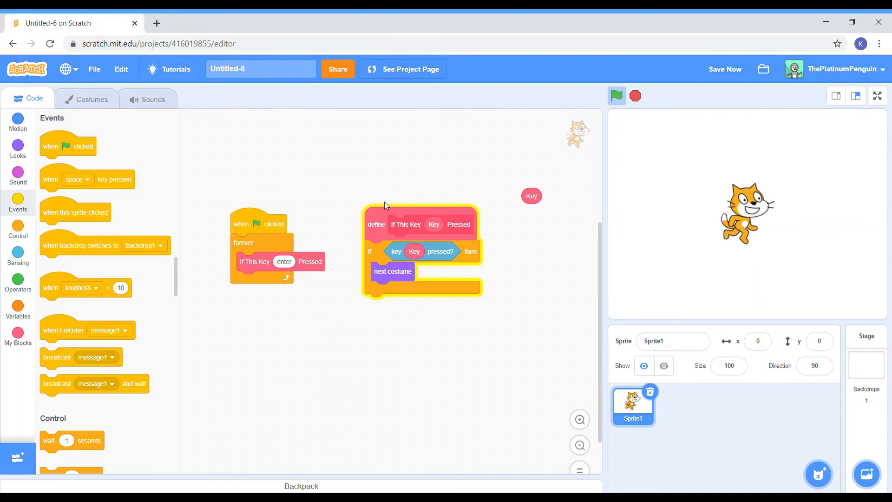
key(Return)
key(Return)
key(Return)
key(Return)
key(Return)
key(Return)
key(Return)
key(Return)
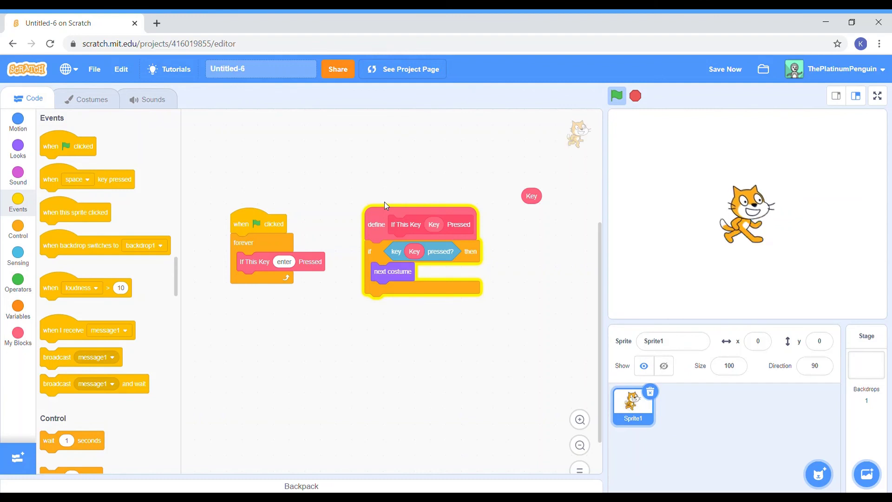
Add a wait block after next costume and set it to 0.1 seconds.
drag(70, 446, 421, 310)
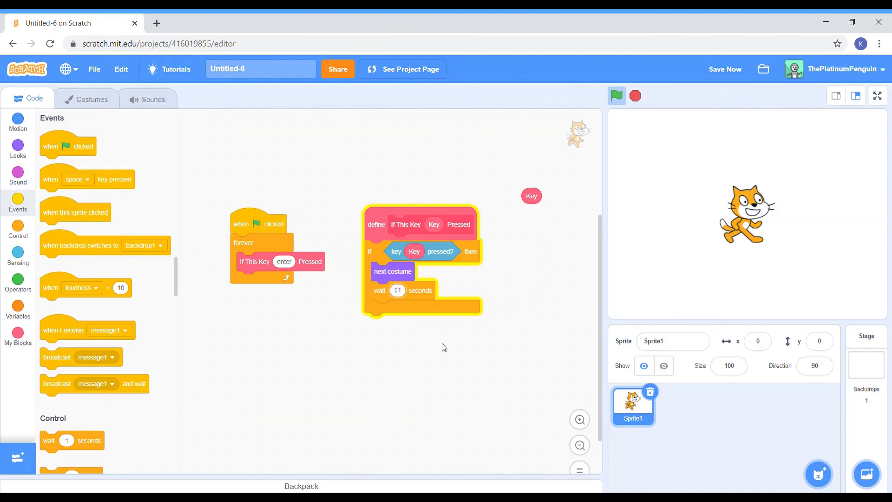
text(.)
key(BackSpace)
key(BackSpace)
key(BackSpace)
text(.1)
click(440, 358)
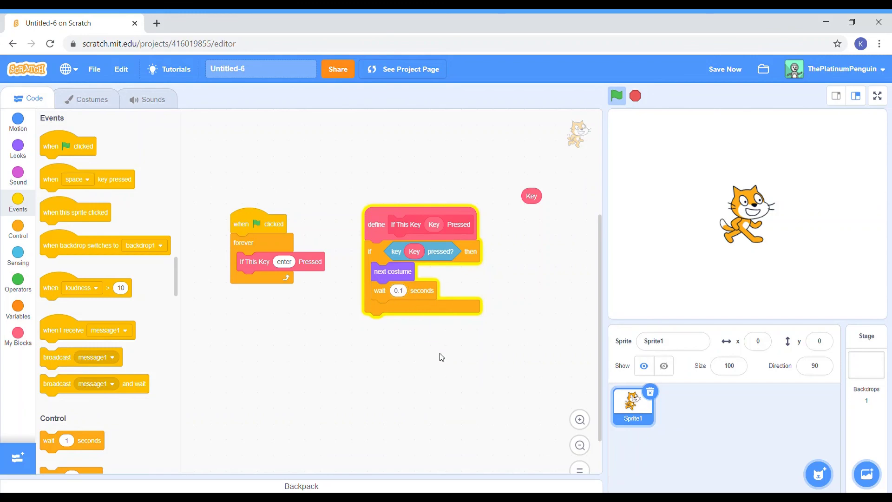